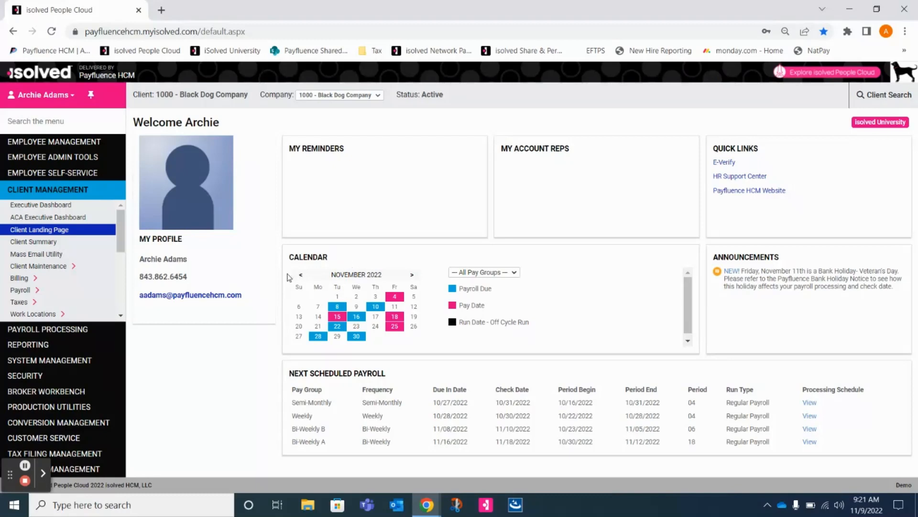
- Open the Process Payroll page under Payroll Processing
left_click(80, 330)
left_click_drag(118, 291, 122, 269)
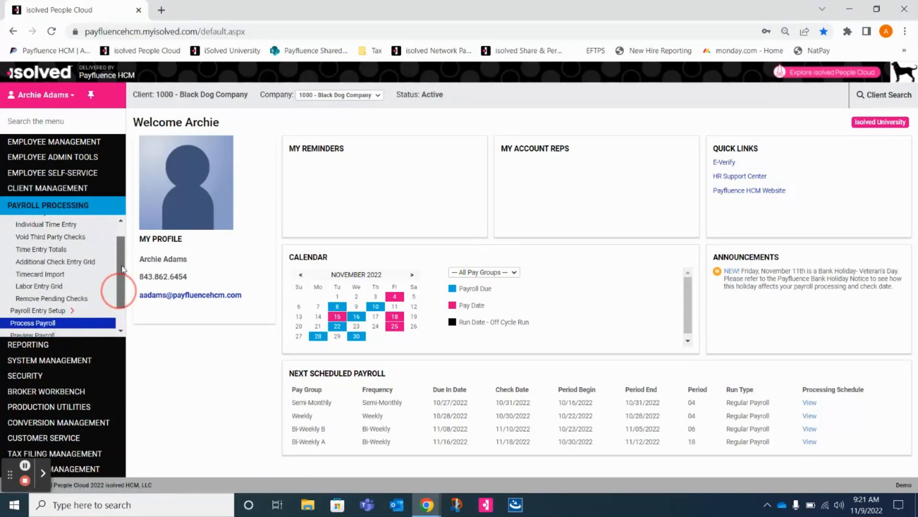
left_click(56, 220)
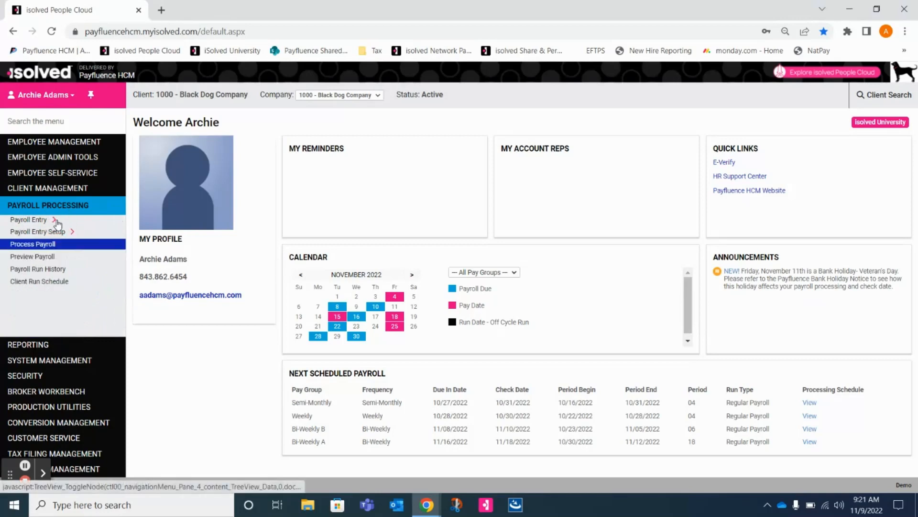
left_click(47, 247)
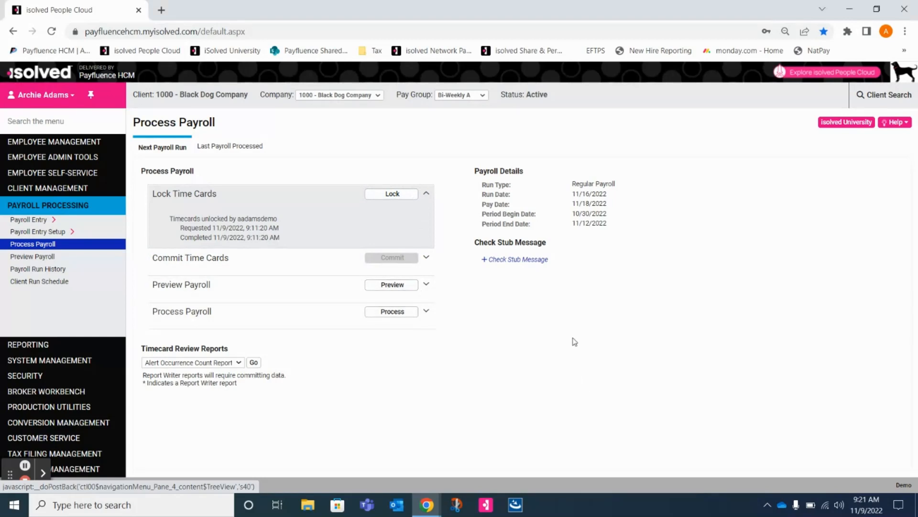
- Lock and commit the time cards for the Bi-Weekly A pay group's next payroll run
left_click(403, 196)
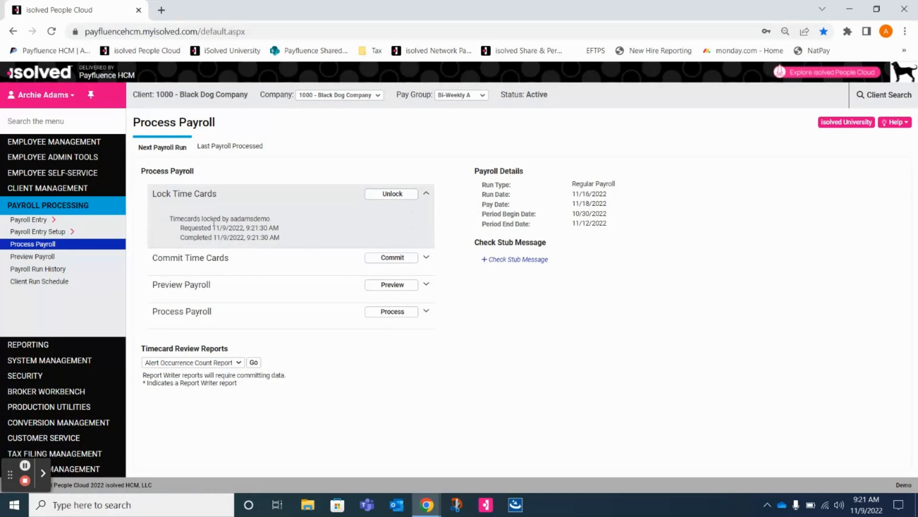
left_click_drag(196, 217, 227, 218)
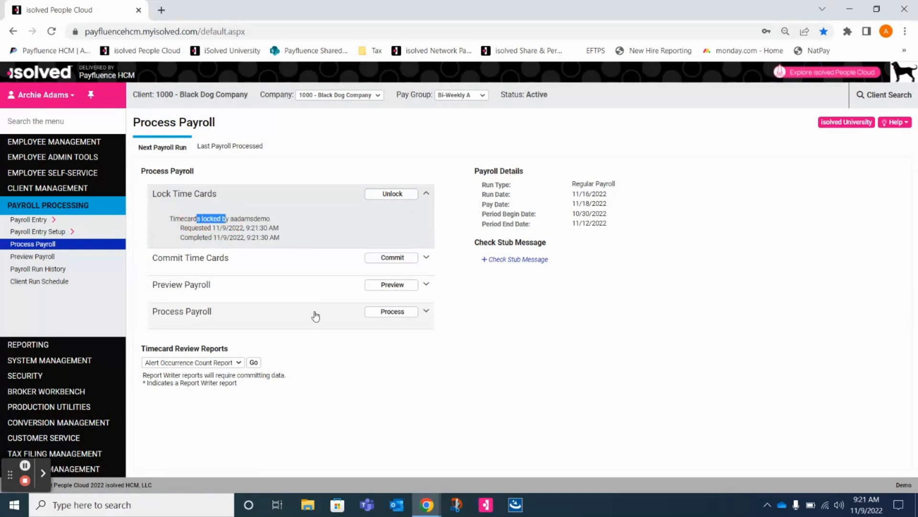
left_click(402, 259)
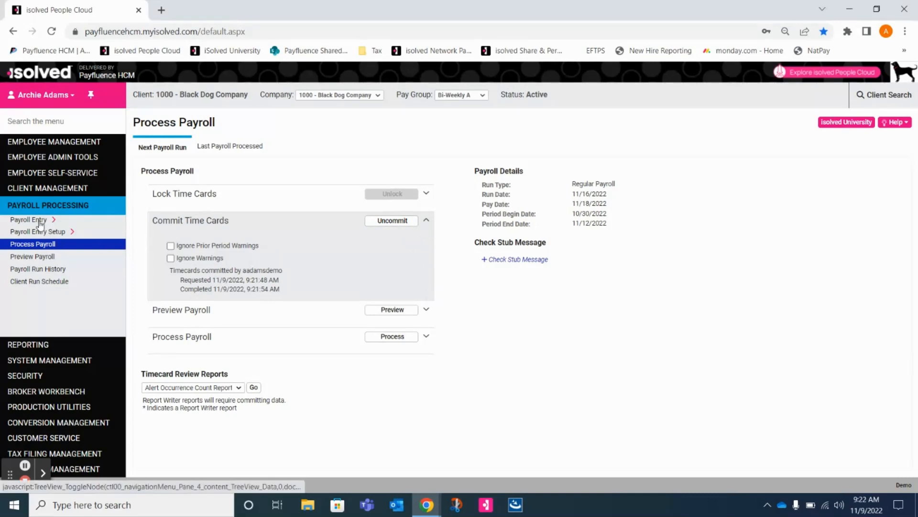
- Review the committed hours in the Time Entry Grid and return to the Process Payroll page
left_click(43, 221)
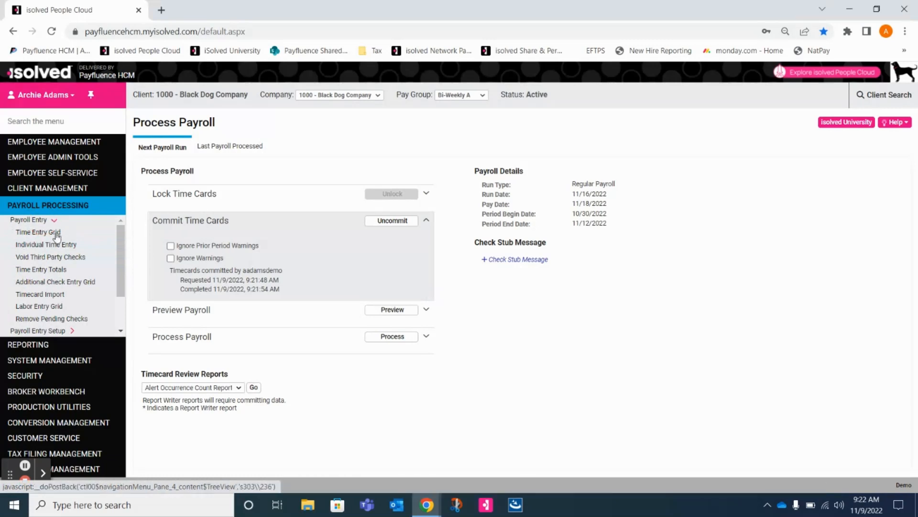
left_click(57, 234)
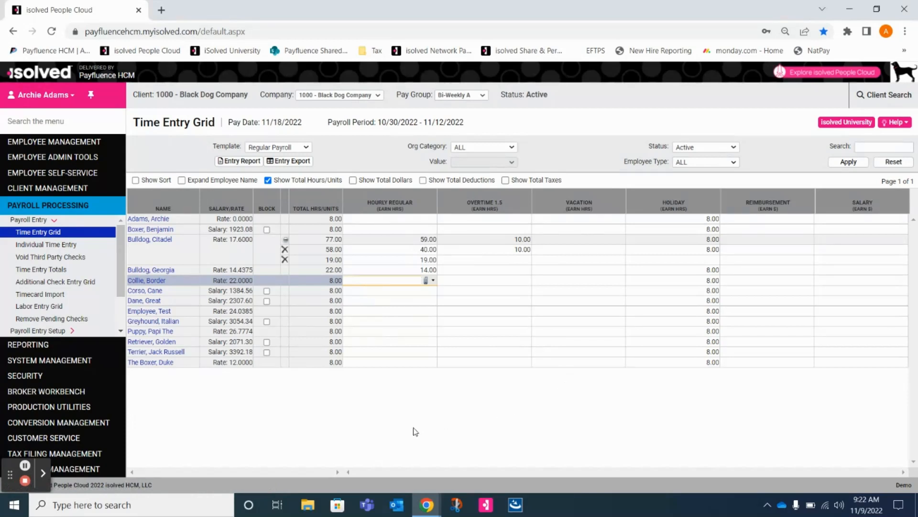
left_click(39, 221)
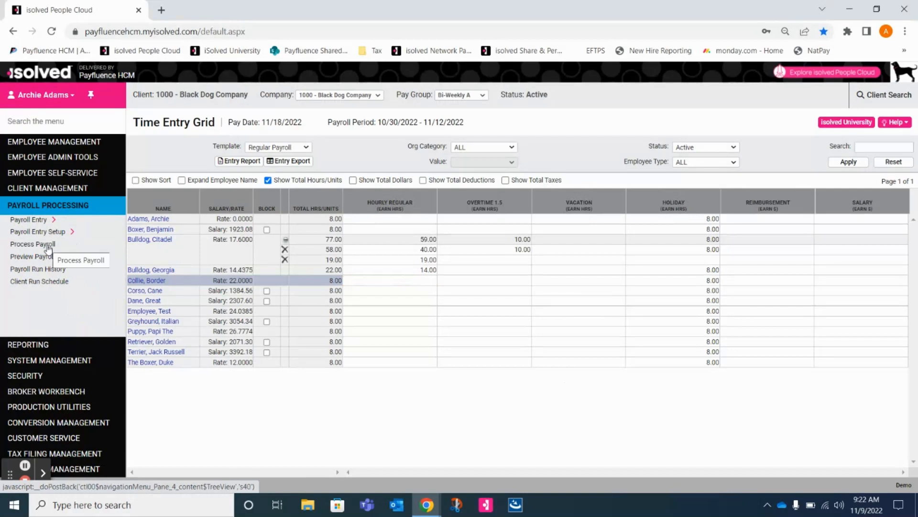
left_click(48, 244)
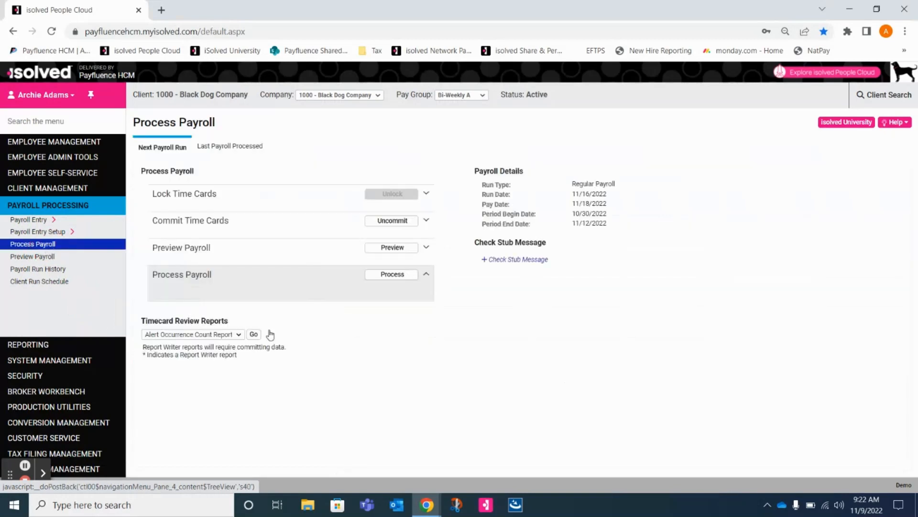
- Run the payroll preview and open its Payroll Register report
left_click(409, 261)
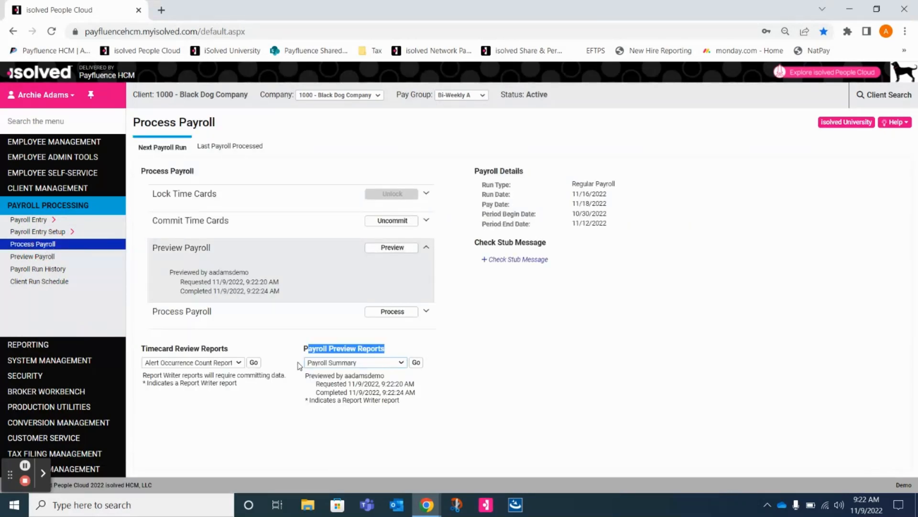
left_click(402, 363)
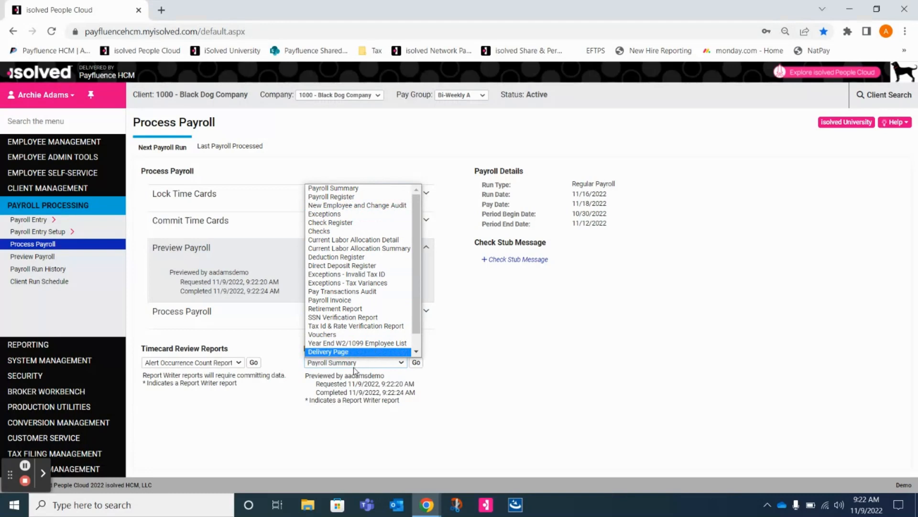
left_click(346, 198)
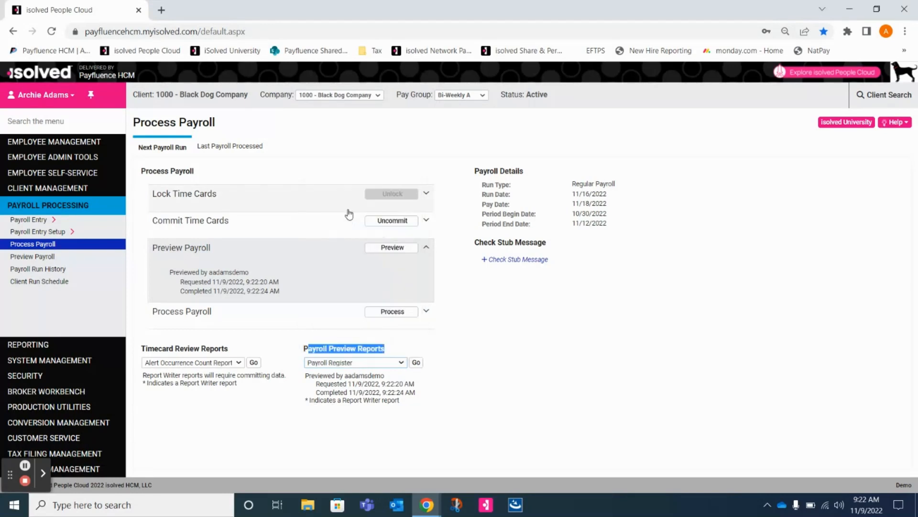
left_click(415, 363)
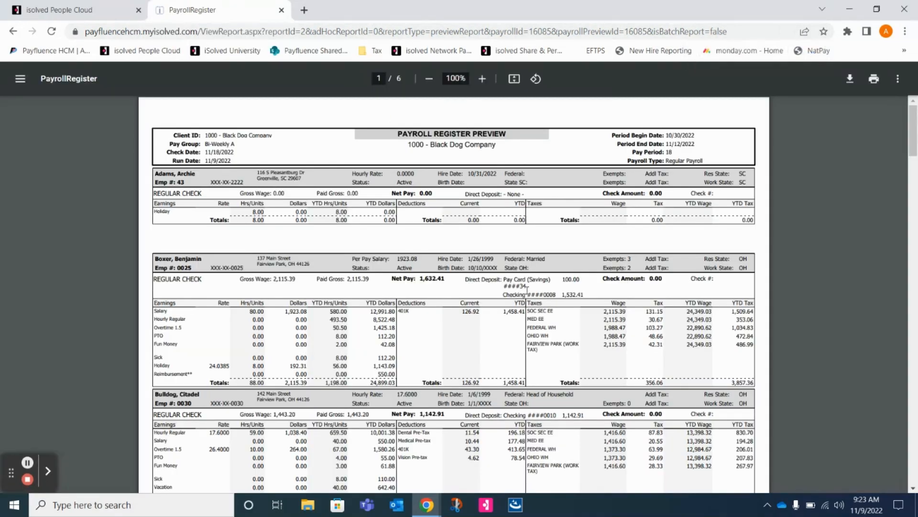
- Enlarge the register to 110% and examine the second employee's earnings, deductions, taxes, net pay, direct deposit and check amount
left_click(482, 79)
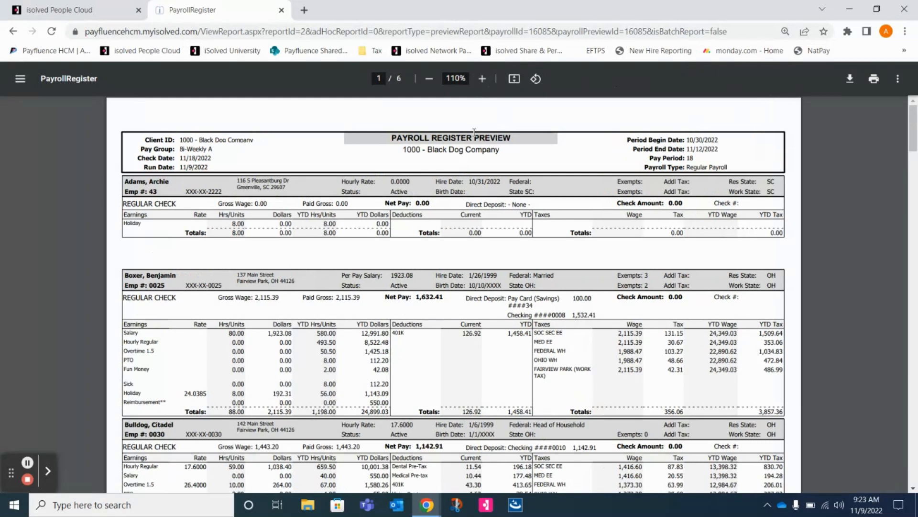
left_click_drag(478, 138, 510, 137)
left_click_drag(147, 327, 125, 325)
left_click_drag(423, 325, 401, 329)
left_click_drag(558, 328, 546, 327)
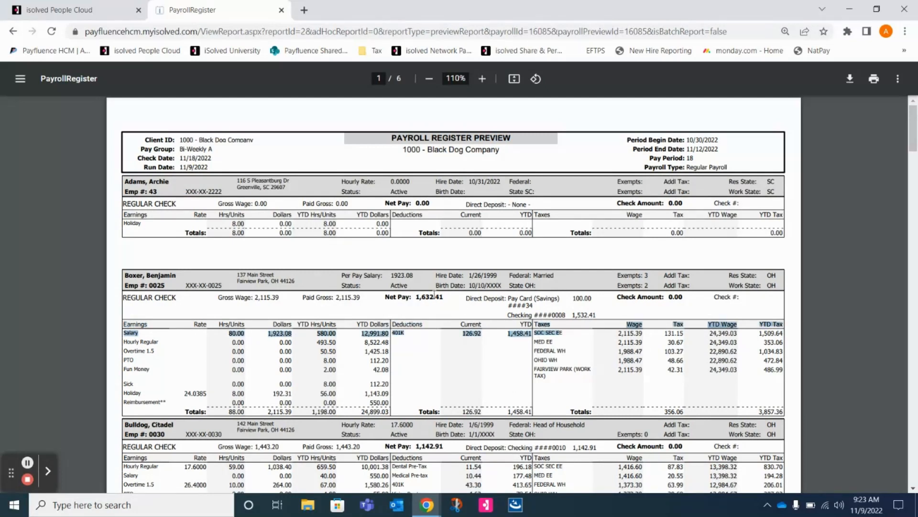
left_click_drag(445, 299, 386, 296)
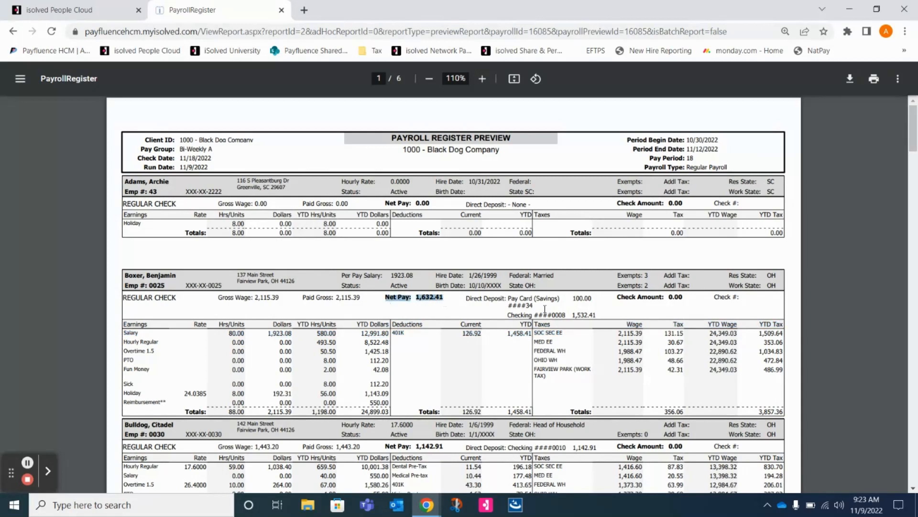
left_click_drag(508, 298, 466, 298)
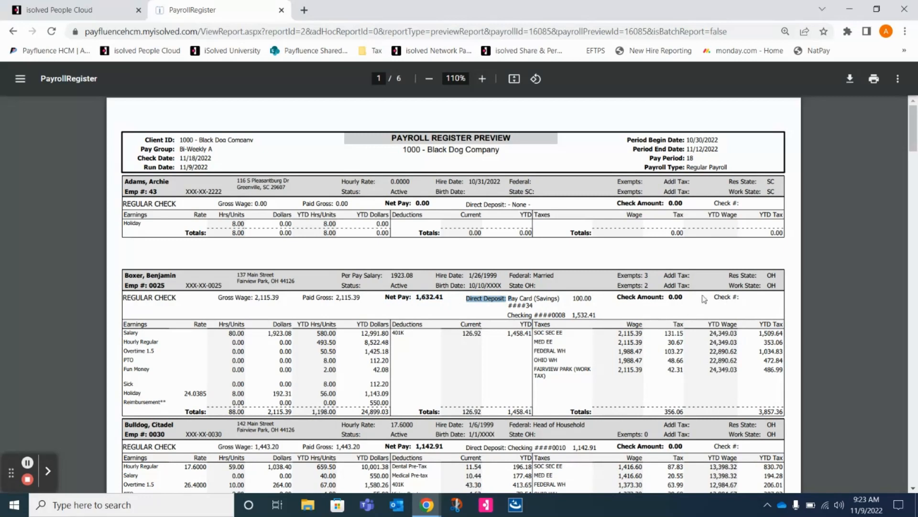
left_click_drag(625, 296, 743, 303)
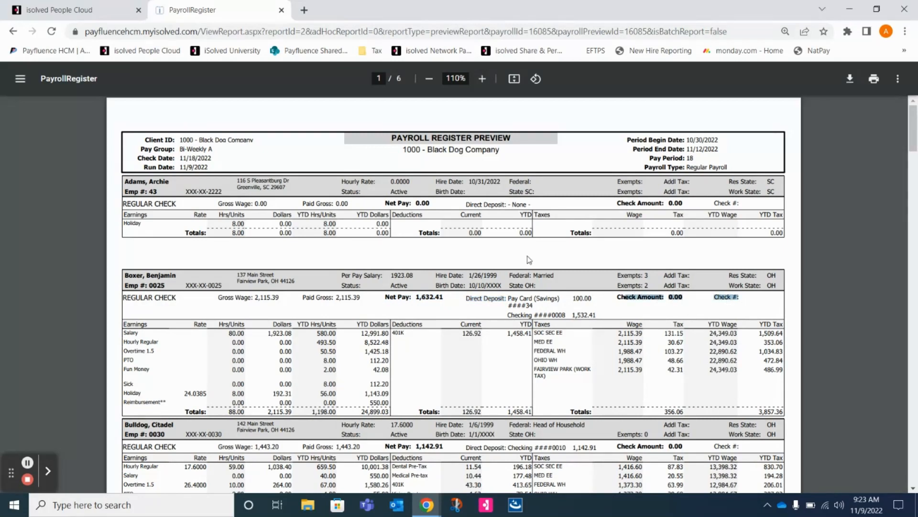
- Examine the company totals on page 5 of the Payroll Register, including employees paid, and close the report
left_click(381, 77)
type("5")
key("Return")
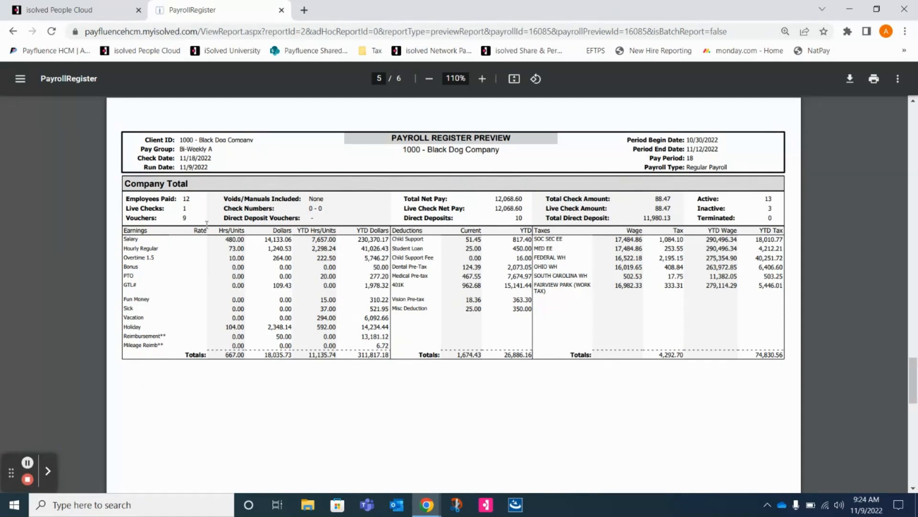
left_click_drag(194, 200, 184, 199)
left_click(281, 10)
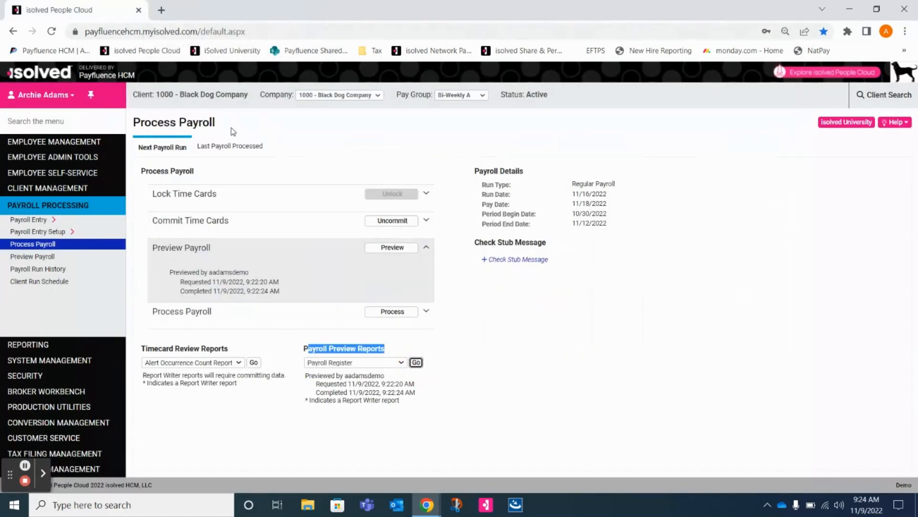
- Open the Payroll Summary report from the payroll preview reports
left_click(399, 364)
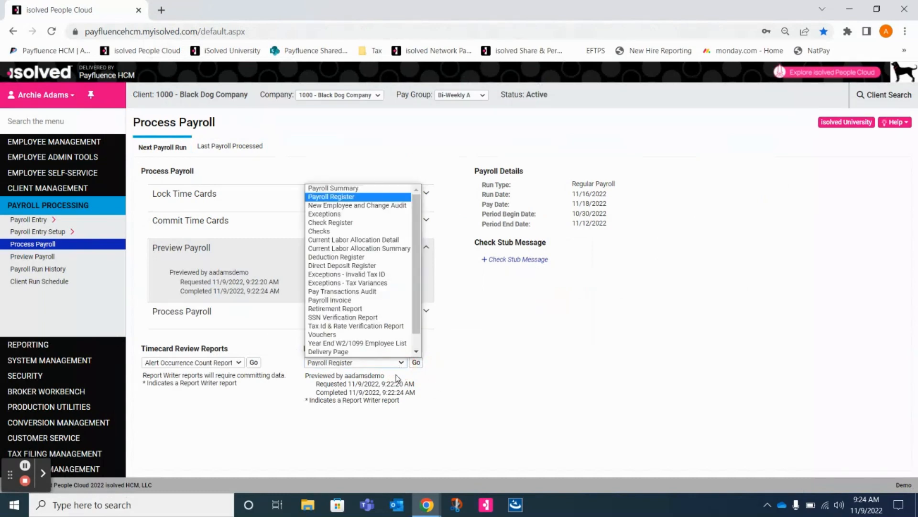
left_click(368, 192)
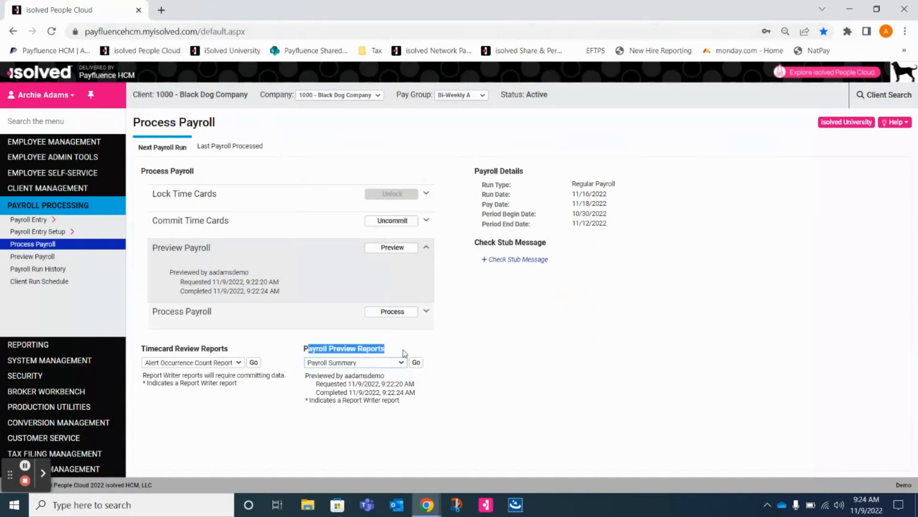
left_click(392, 365)
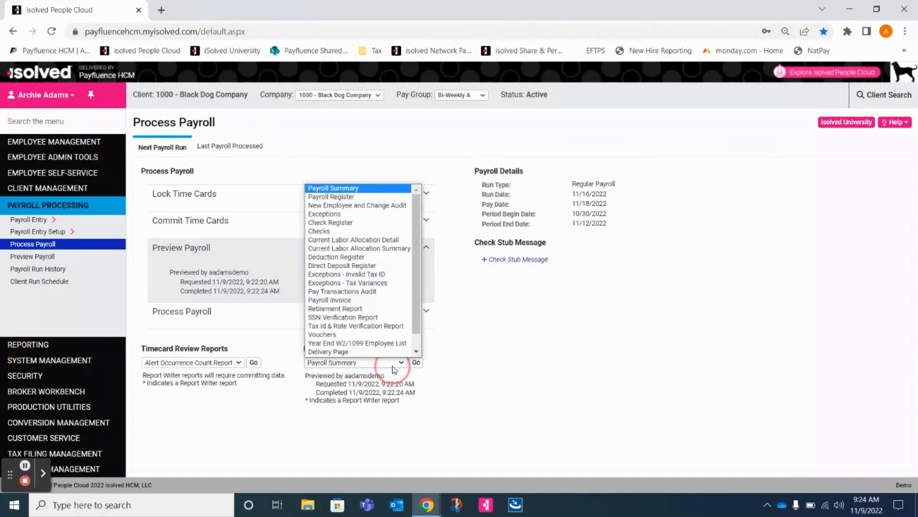
left_click(417, 362)
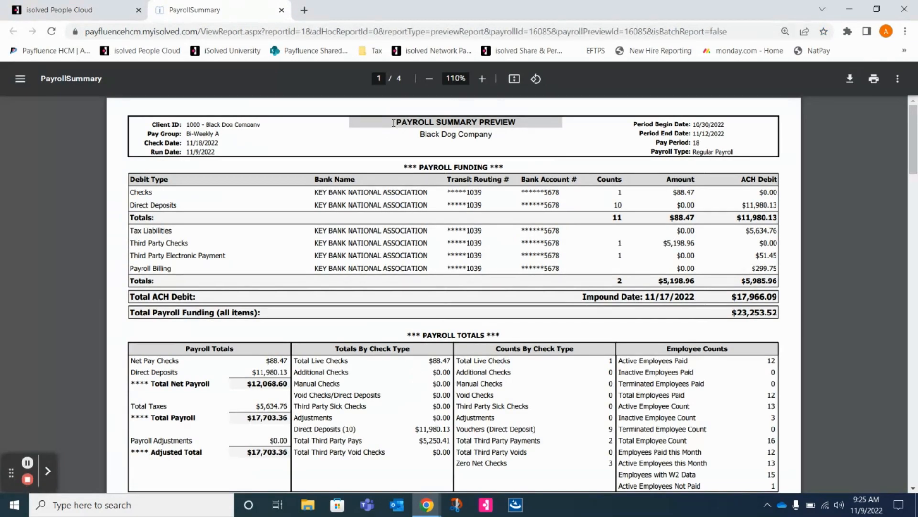
- Examine the third-party checks amount under Payroll Funding and the current total taxes under Payroll Taxes in the Payroll Summary
left_click_drag(393, 119, 532, 122)
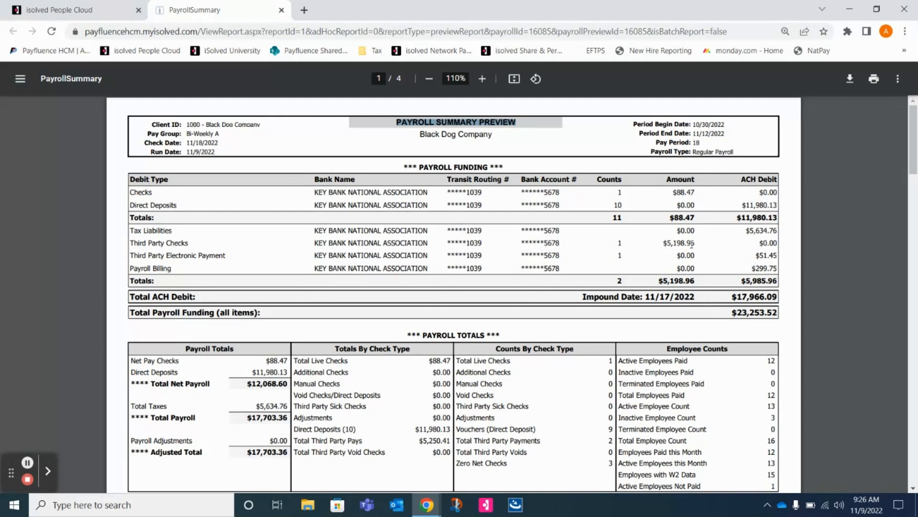
left_click(662, 245)
left_click_drag(662, 244, 699, 245)
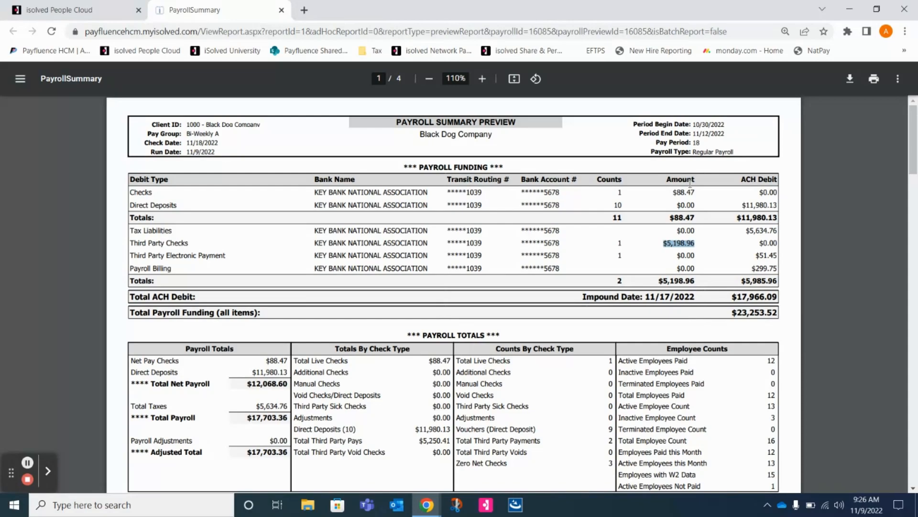
scroll(614, 195, "down", 12)
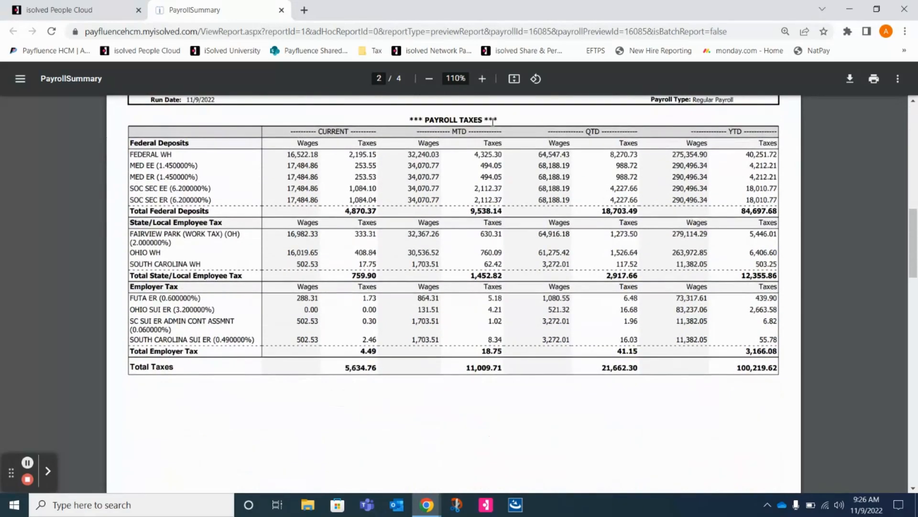
left_click_drag(493, 121, 421, 120)
left_click_drag(348, 133, 313, 130)
left_click_drag(379, 368, 343, 369)
- Examine the current total earnings and total deductions on page 4 of the Payroll Summary, and close the report
scroll(378, 281, "down", 18)
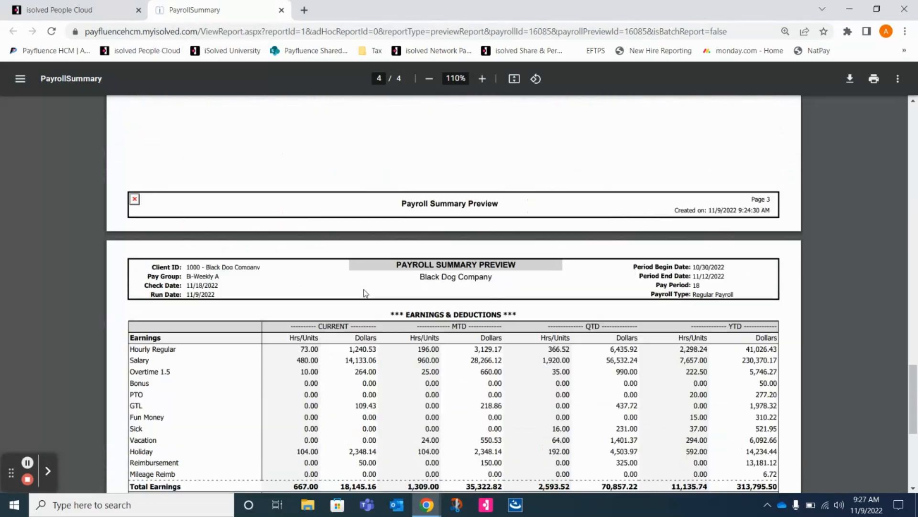
scroll(364, 290, "down", 1)
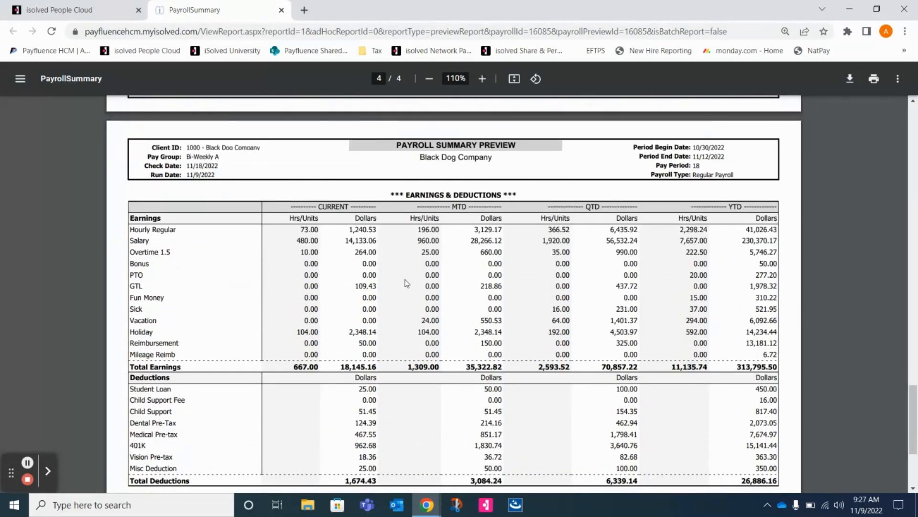
left_click_drag(499, 194, 407, 195)
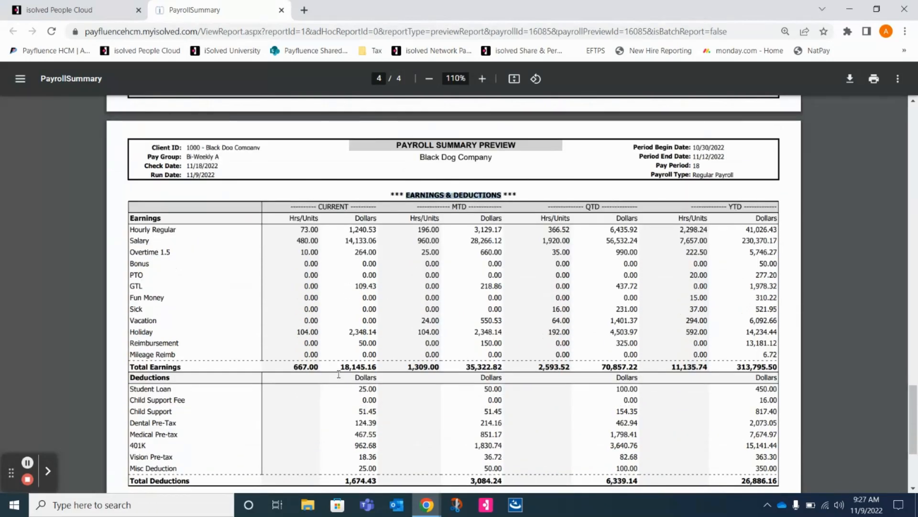
left_click_drag(355, 207, 319, 207)
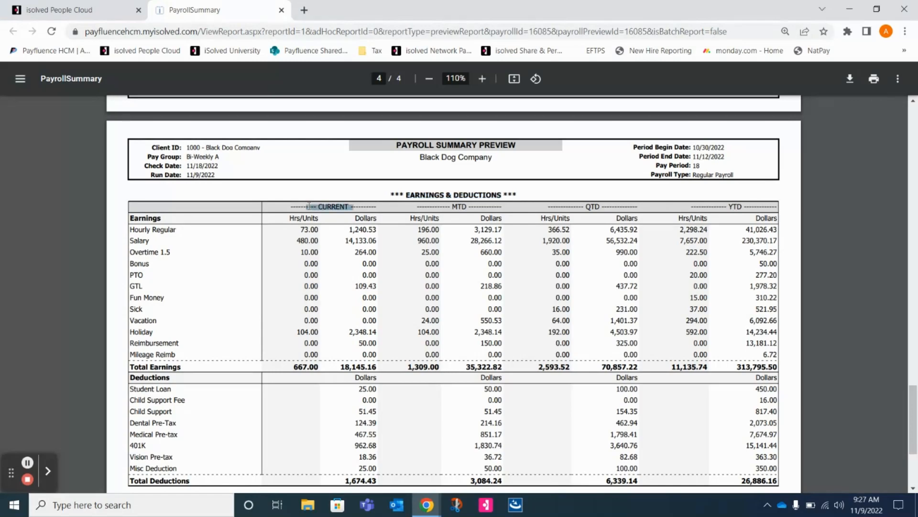
scroll(320, 310, "down", 2)
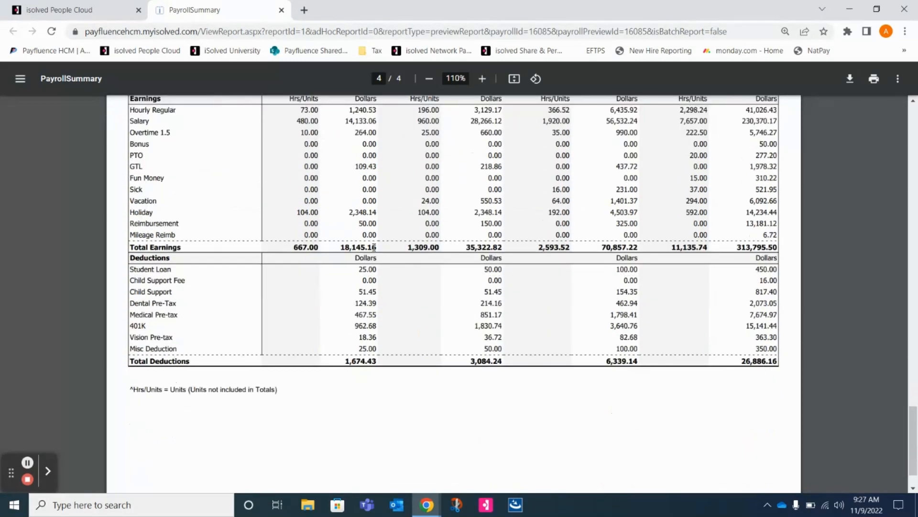
left_click_drag(372, 247, 341, 245)
left_click_drag(382, 363, 347, 362)
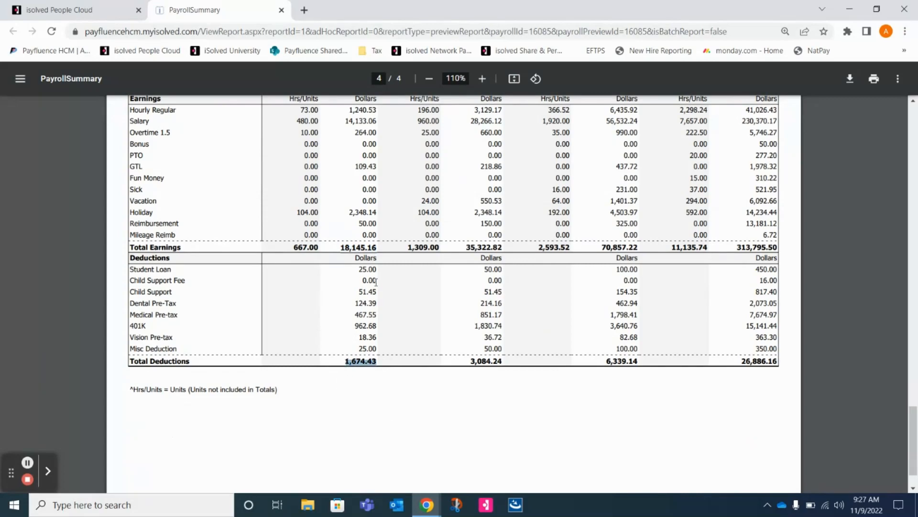
left_click(281, 10)
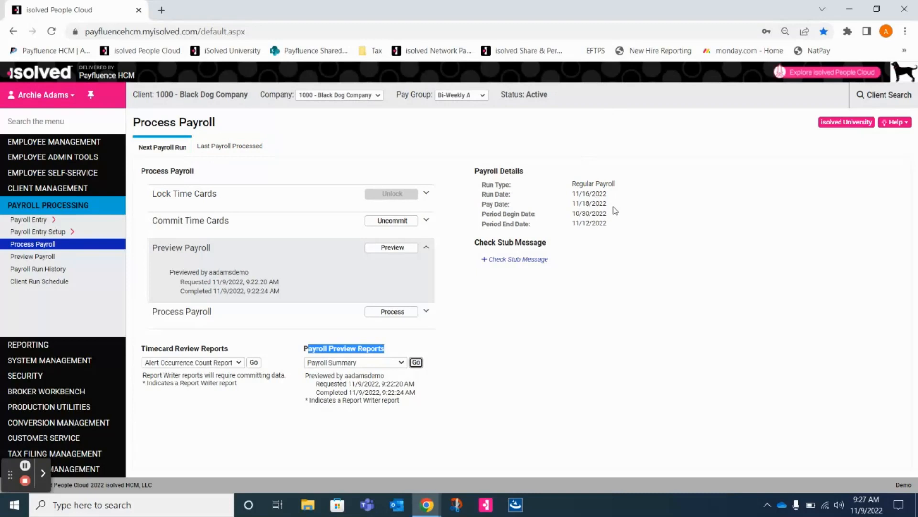
- Process the previewed Bi-Weekly A regular payroll with pay date 11/18/2022 and confirm its completion
left_click(403, 314)
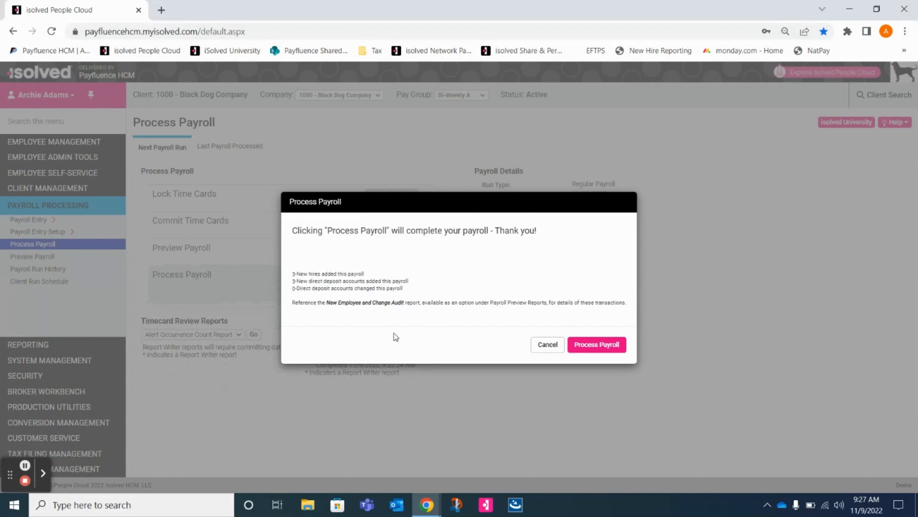
left_click(610, 349)
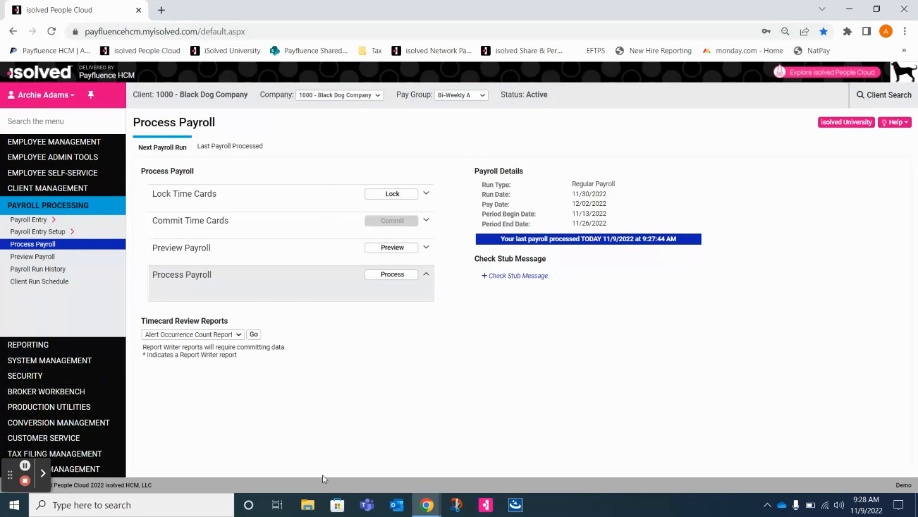
- View the Payroll Register of the completed 11/18/2022 payroll from the Report Archive, and return to the archive's list of output items
left_click(42, 349)
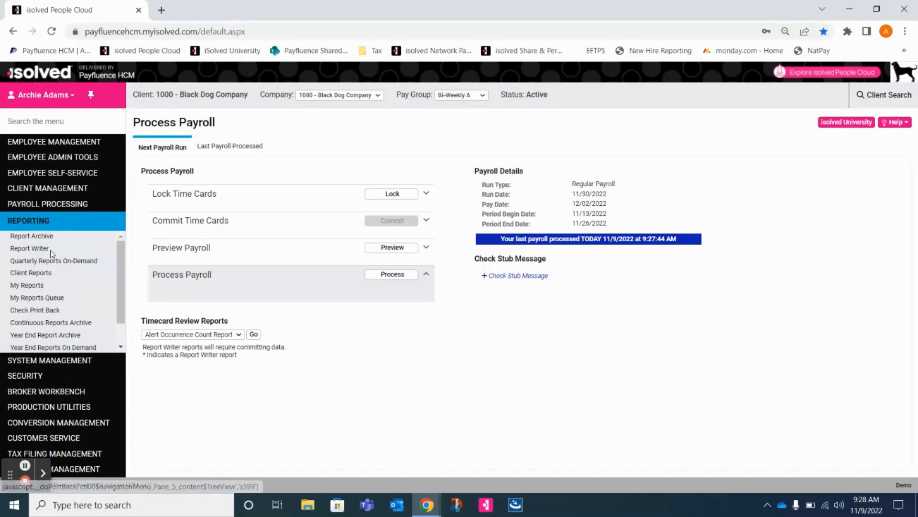
left_click(46, 239)
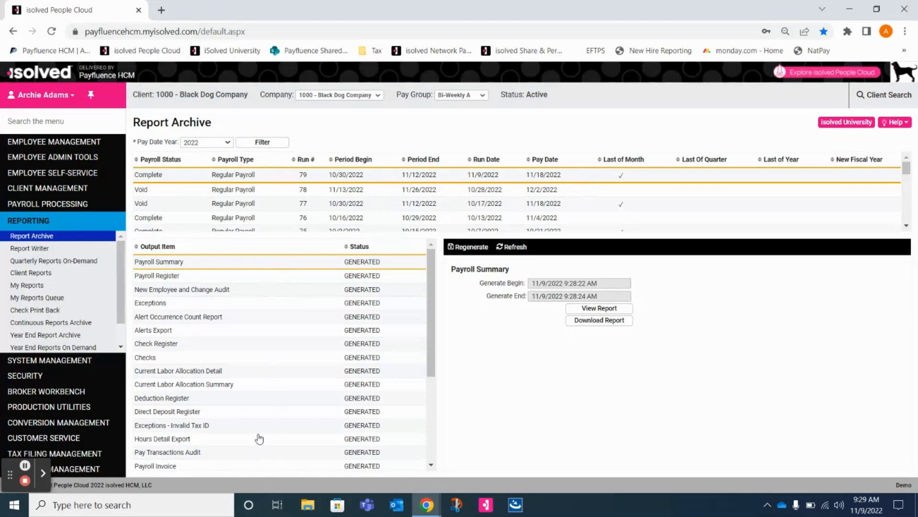
left_click(183, 282)
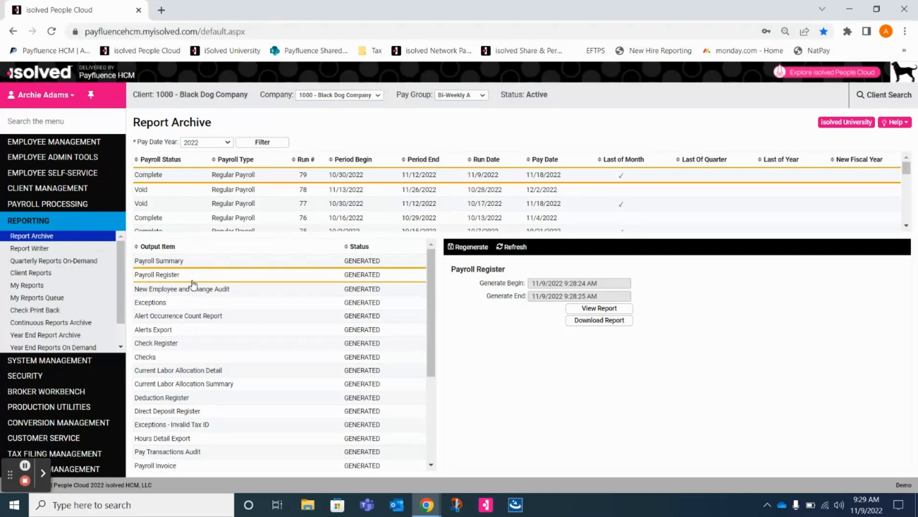
left_click(610, 312)
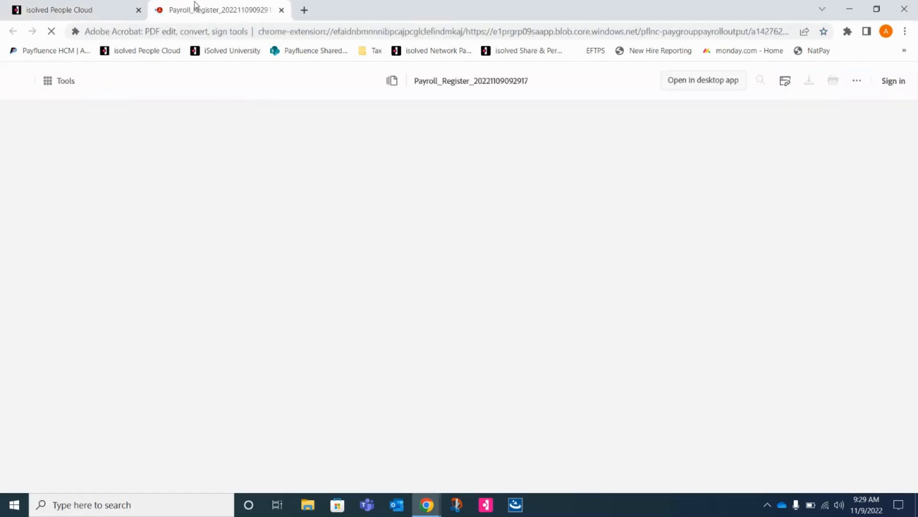
left_click(82, 12)
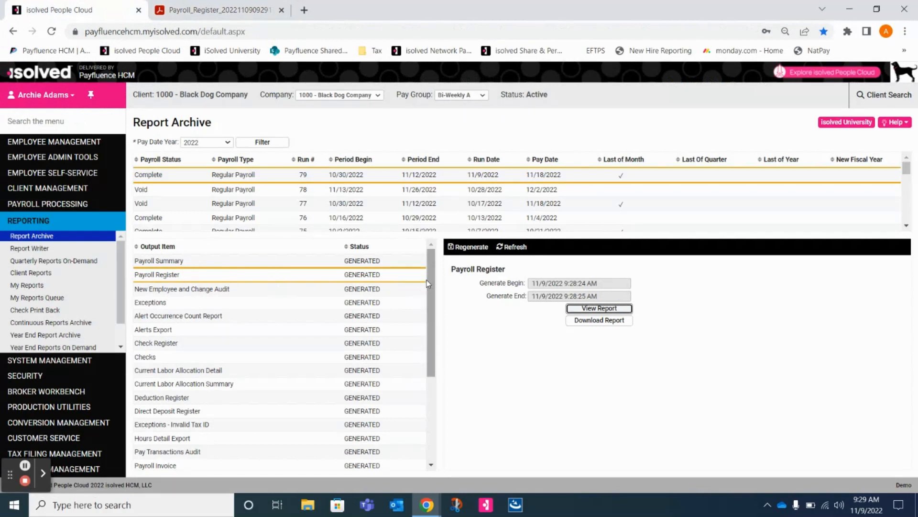
mouse_move(430, 279)
left_mouse_down()
mouse_move(448, 403)
mouse_move(431, 276)
left_mouse_up()
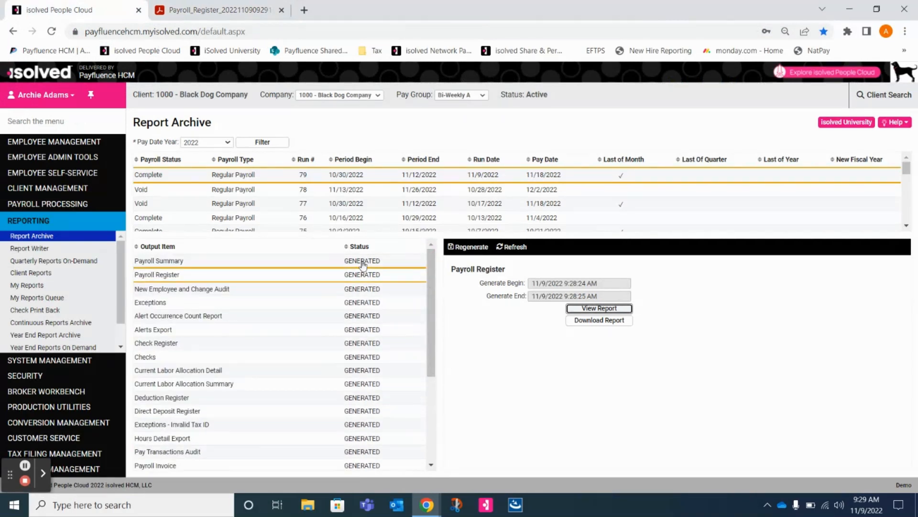